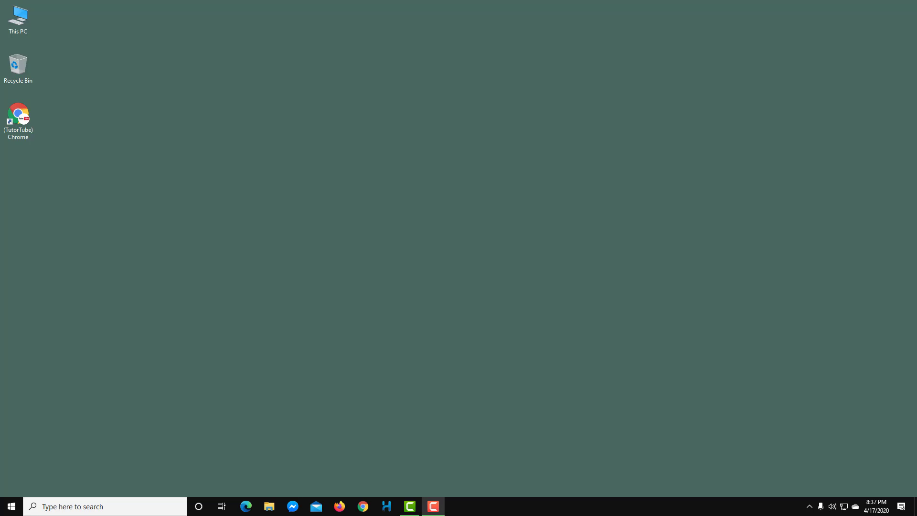
Bring up the Windows 10 Start menu from the taskbar
click(7, 509)
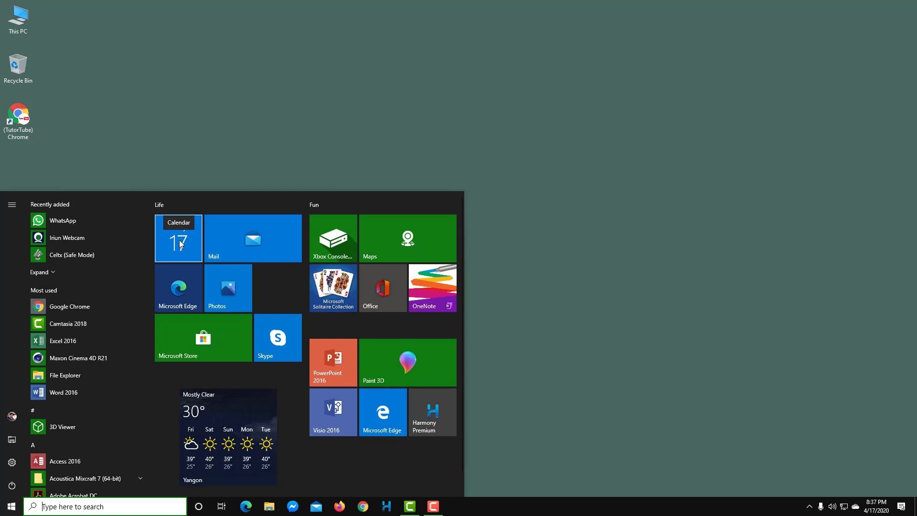
Search Windows for 'calendar' and launch the Calendar app
click(68, 511)
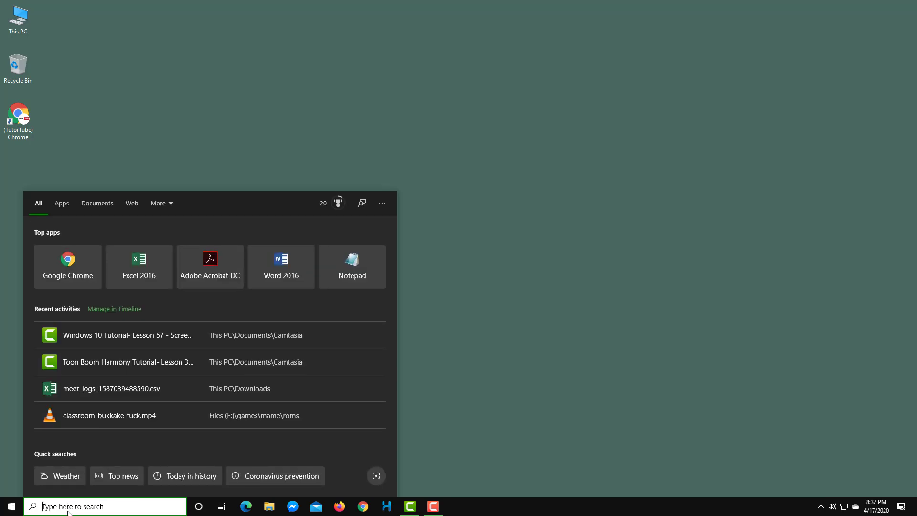
text(calendar)
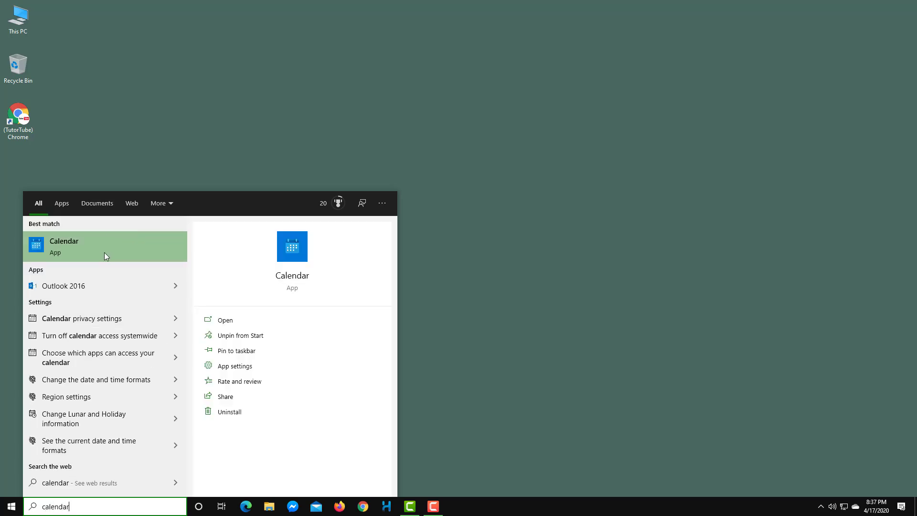
click(120, 249)
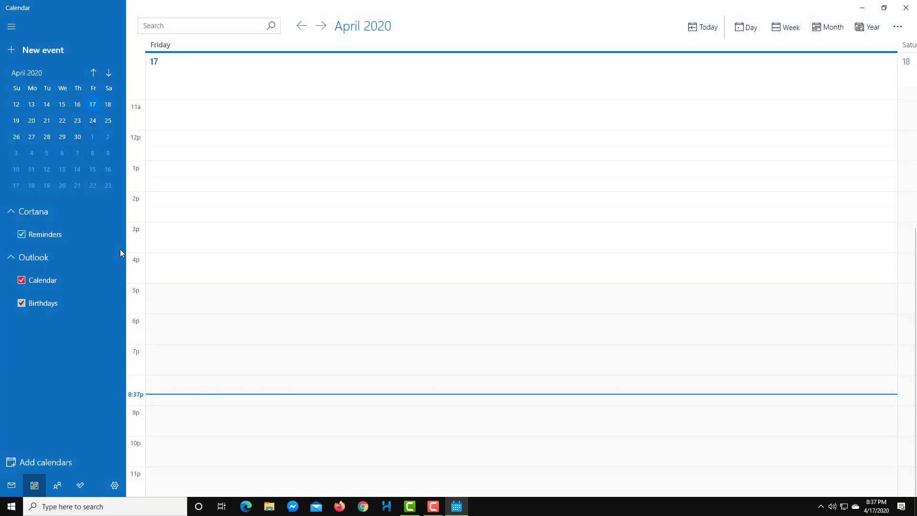
double_click(520, 7)
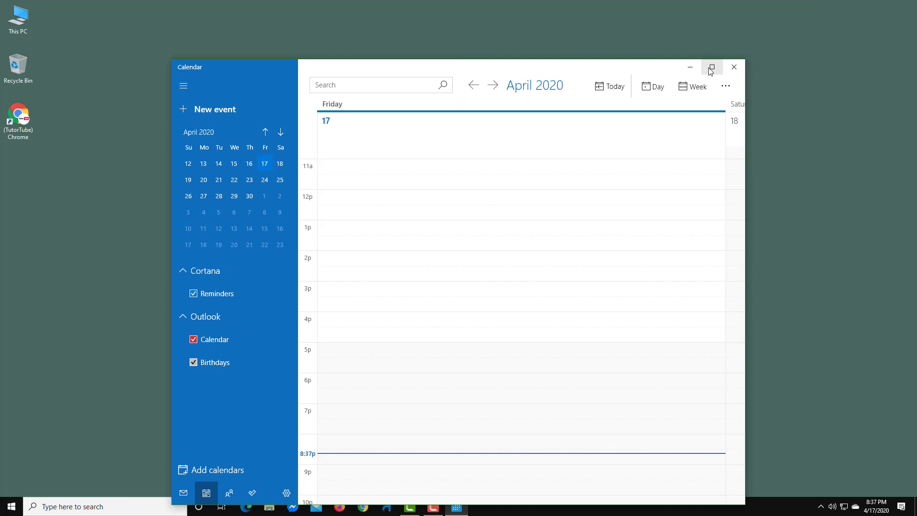
click(710, 69)
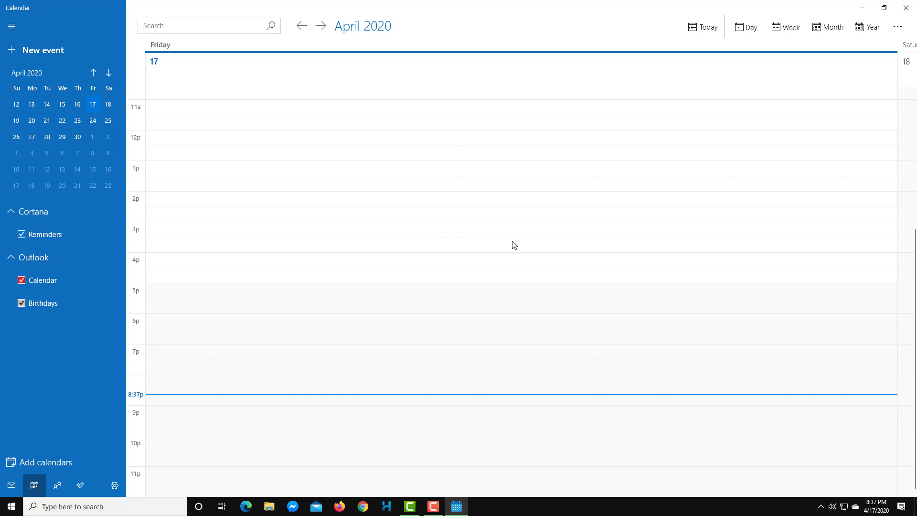
click(712, 33)
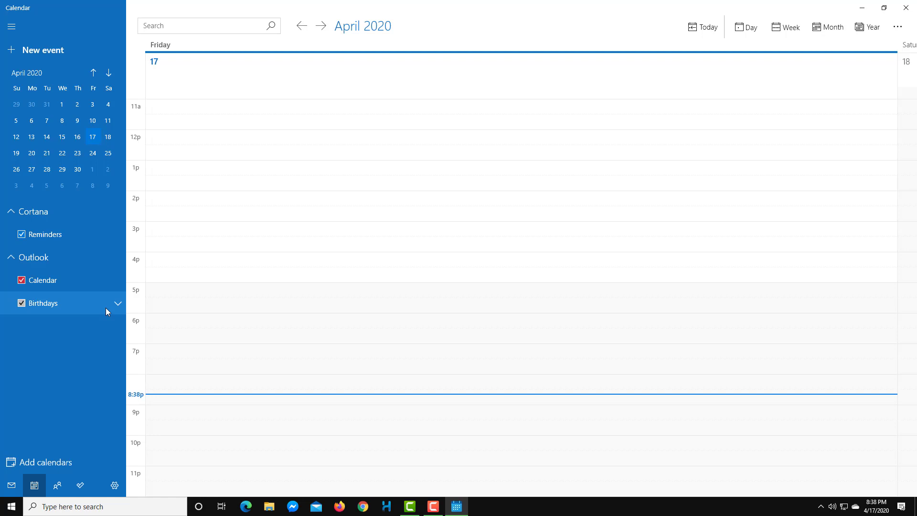
click(786, 27)
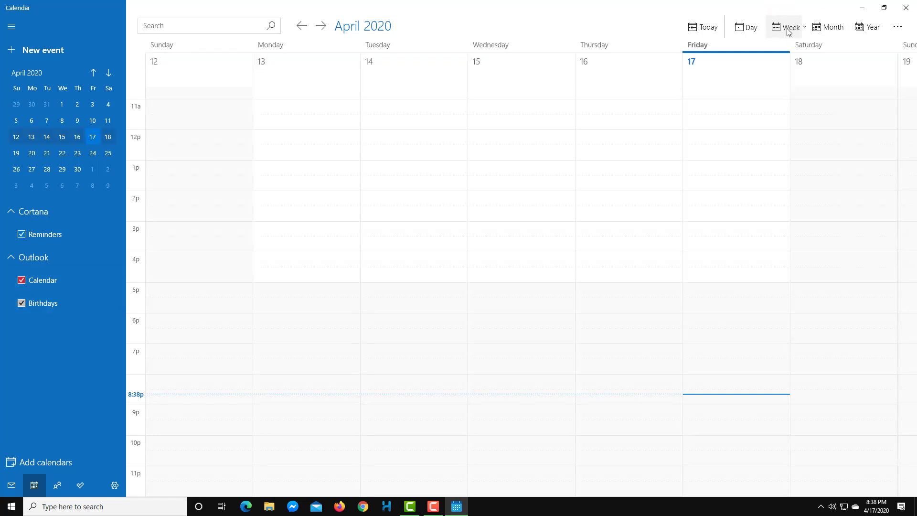
click(805, 36)
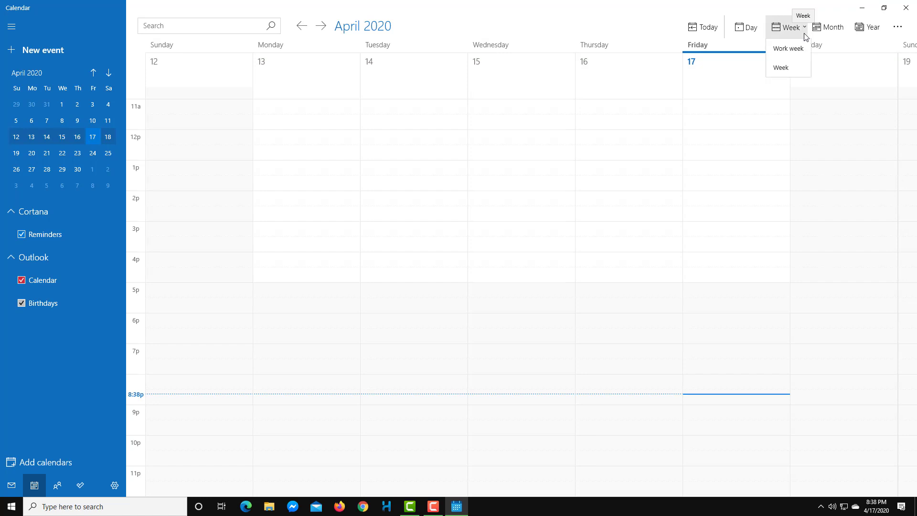
click(787, 70)
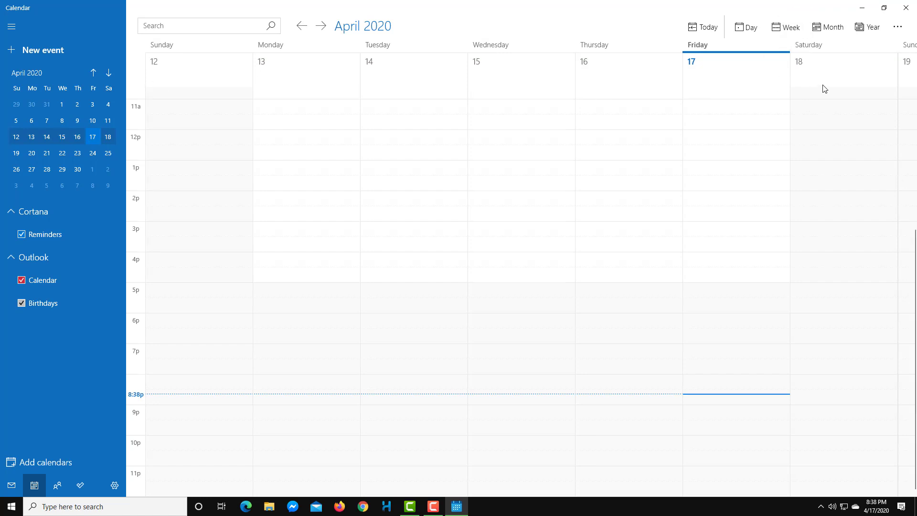
click(805, 31)
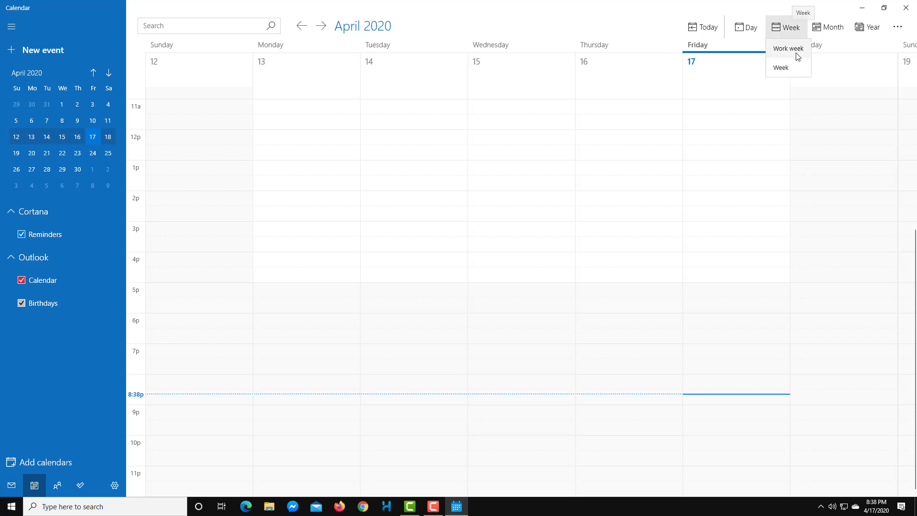
click(795, 52)
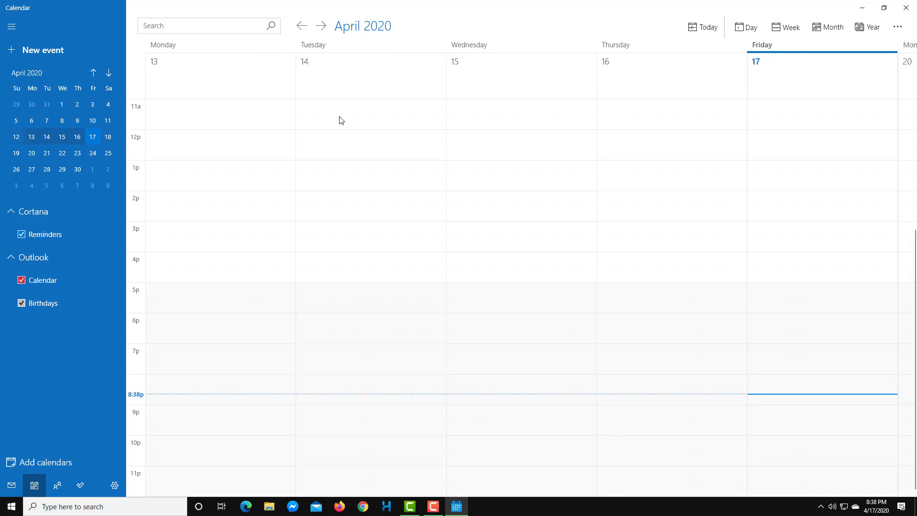
click(792, 29)
click(825, 30)
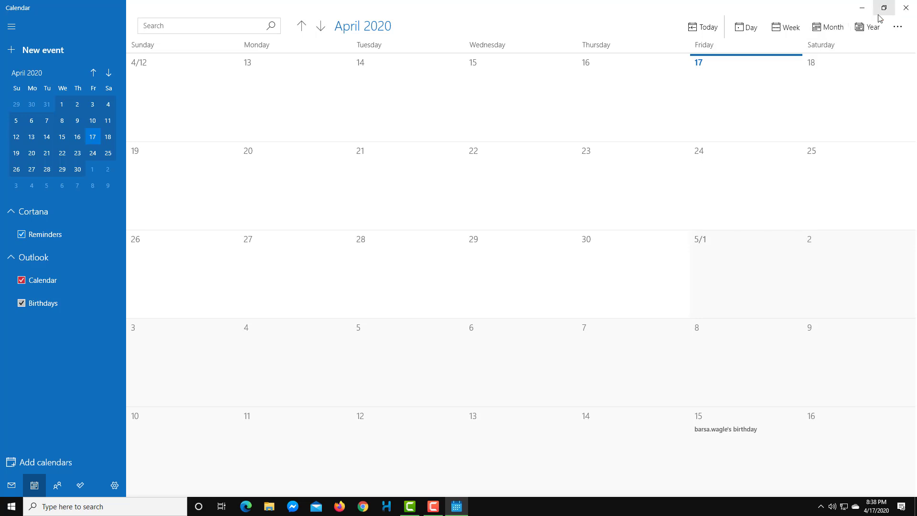
click(871, 30)
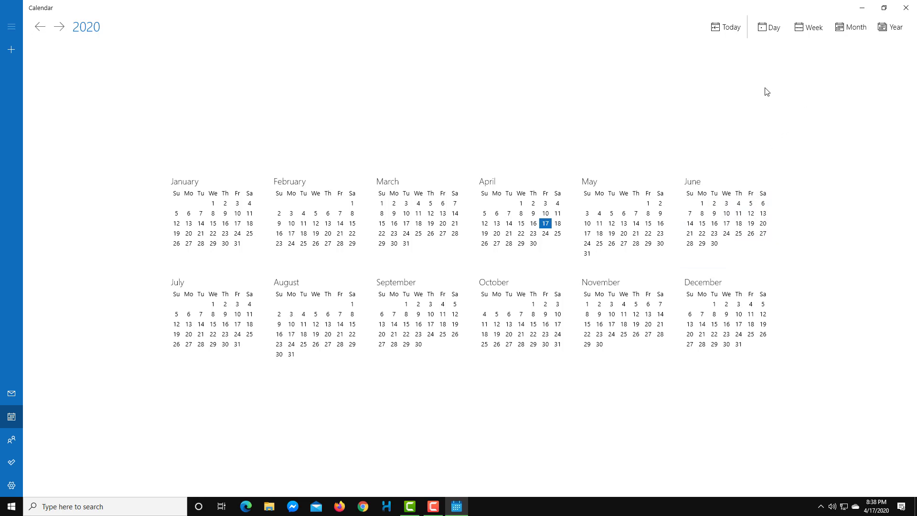
click(737, 32)
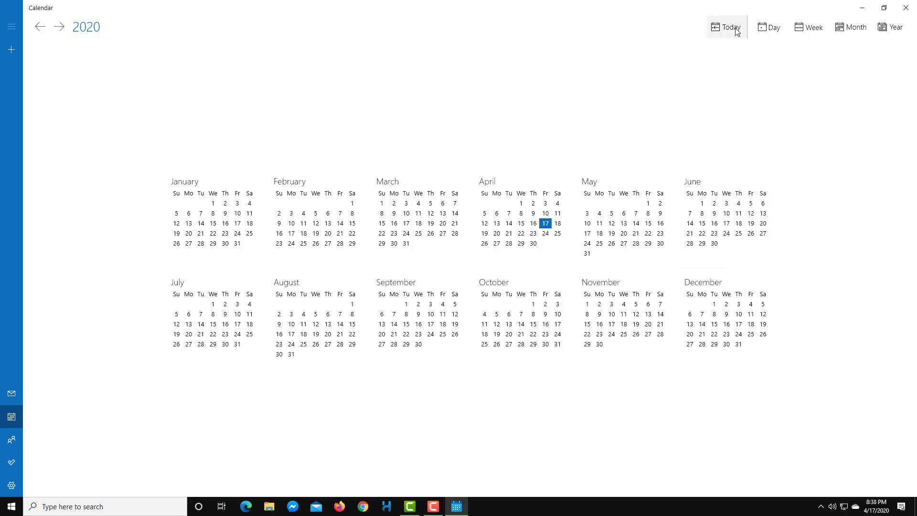
click(764, 32)
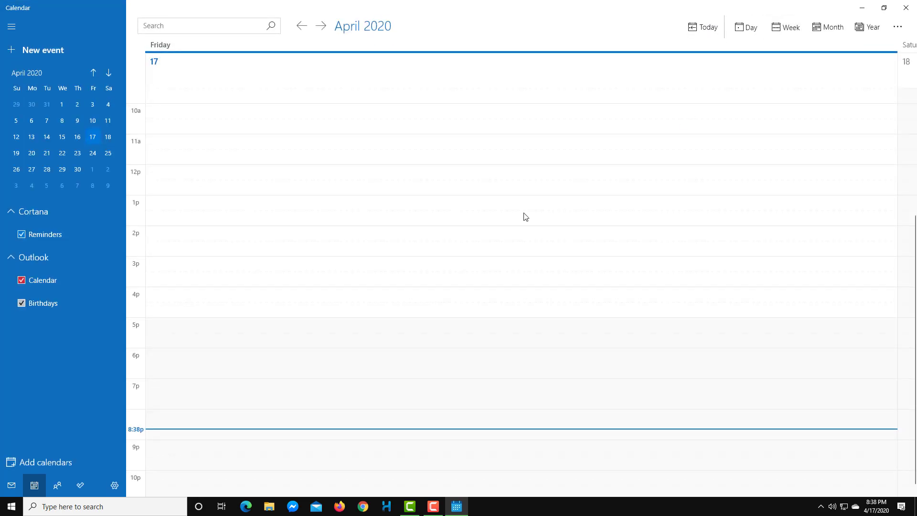
click(815, 33)
scroll(244, 308, down, 1)
scroll(225, 215, up, 5)
click(740, 30)
scroll(288, 168, down, 10)
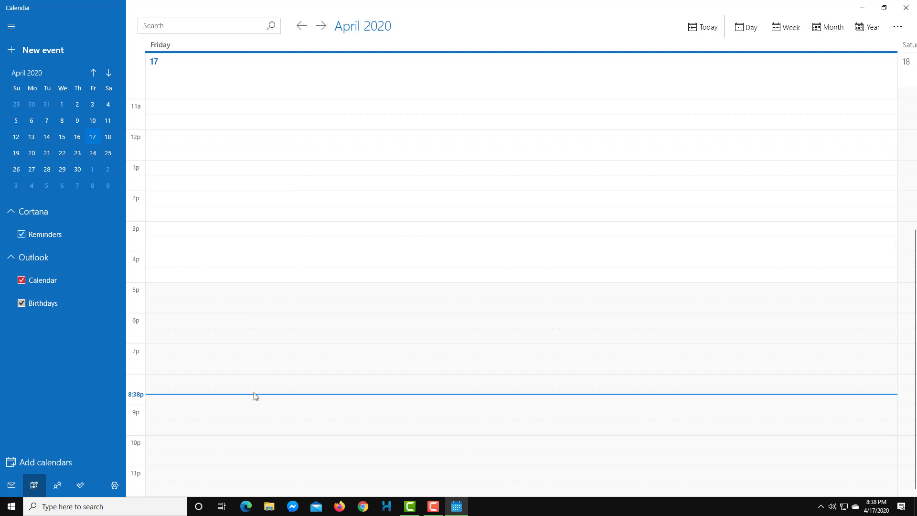
scroll(191, 356, up, 5)
scroll(152, 329, down, 5)
Create a 'Go to Client' event on April 17 from 1:00 to 3:00 PM
click(179, 174)
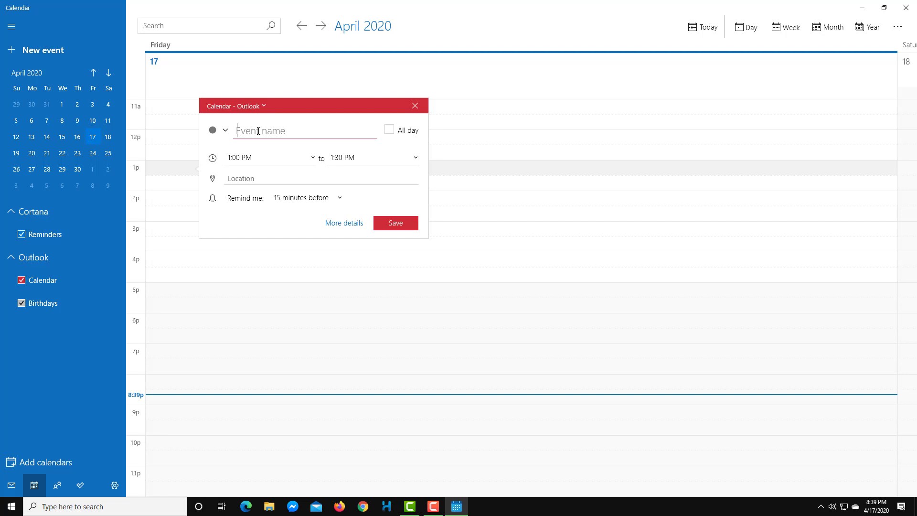
text(Go to Cliebnt)
key(BackSpace)
key(BackSpace)
key(BackSpace)
text(nt)
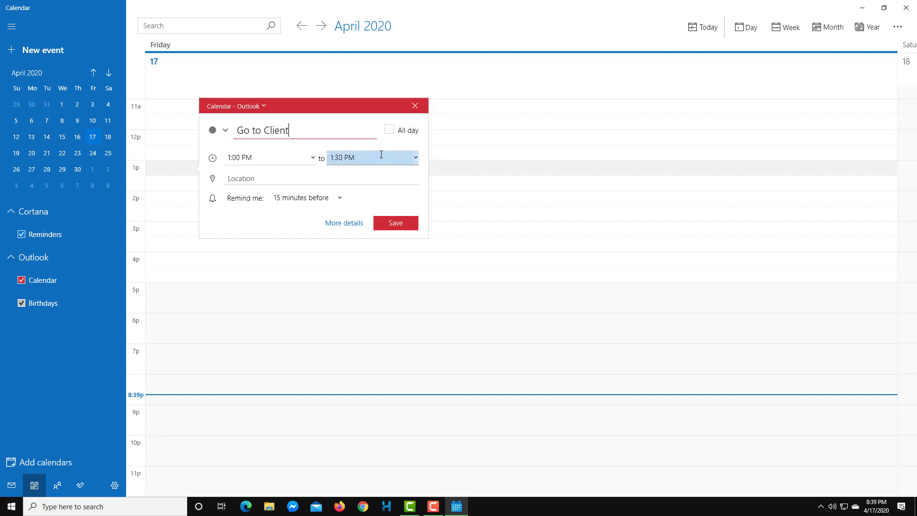
click(389, 130)
click(390, 130)
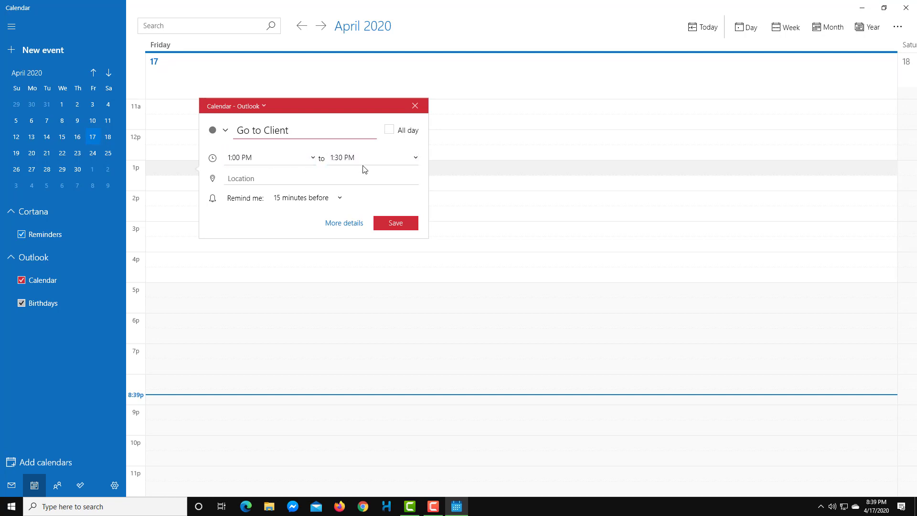
click(415, 158)
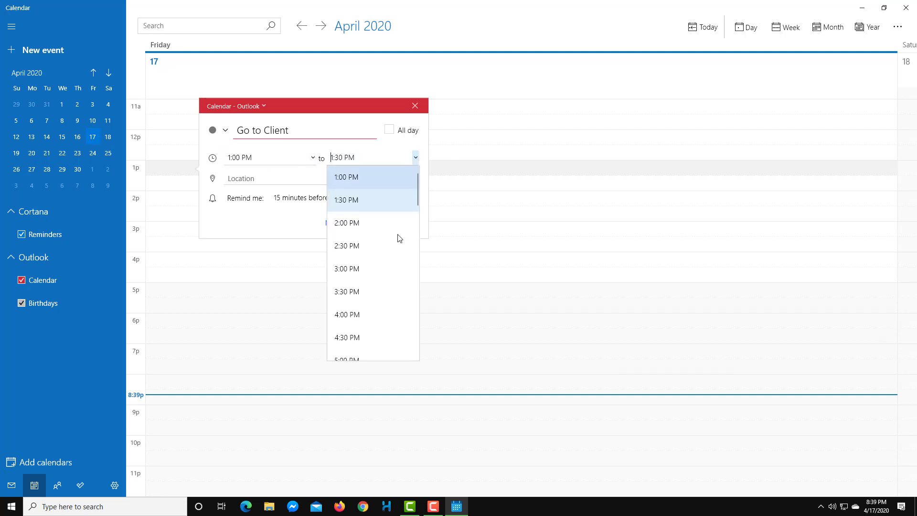
click(374, 270)
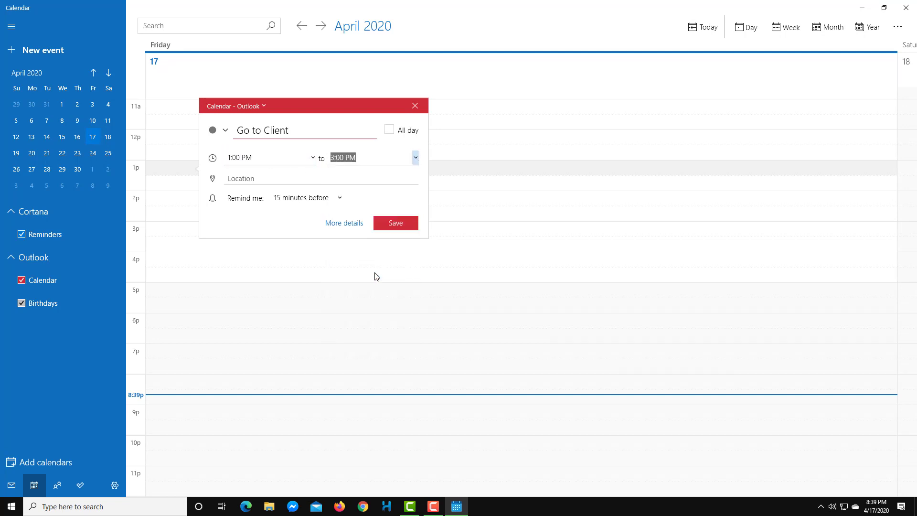
Set the location to Client's Area and a 30-minute reminder, then open full details
click(274, 178)
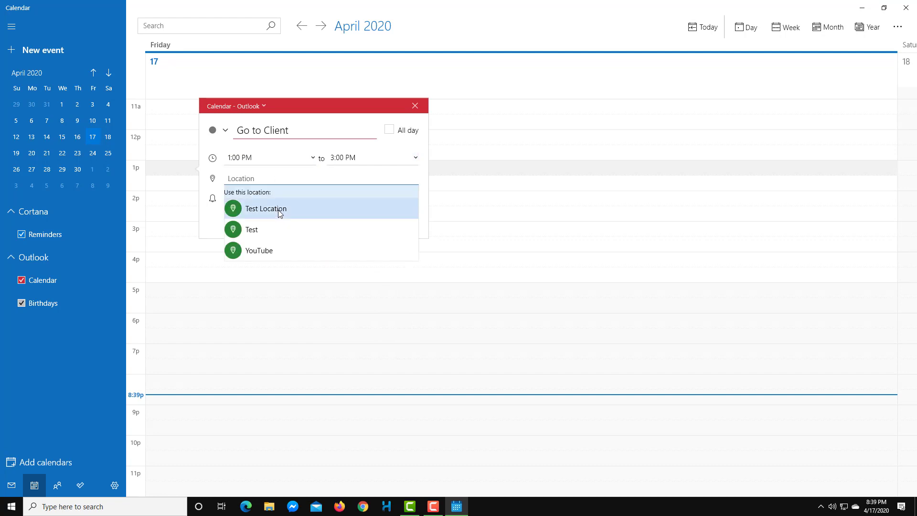
click(267, 179)
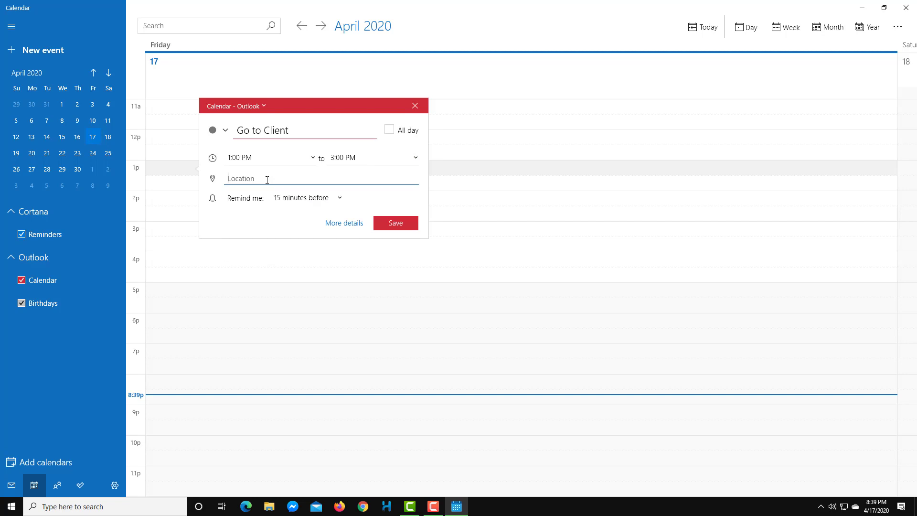
text(Client's Area)
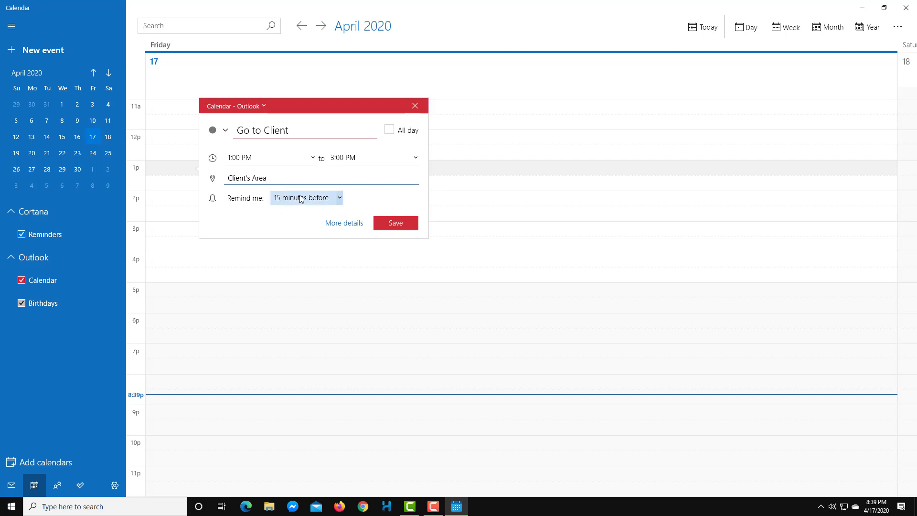
click(341, 200)
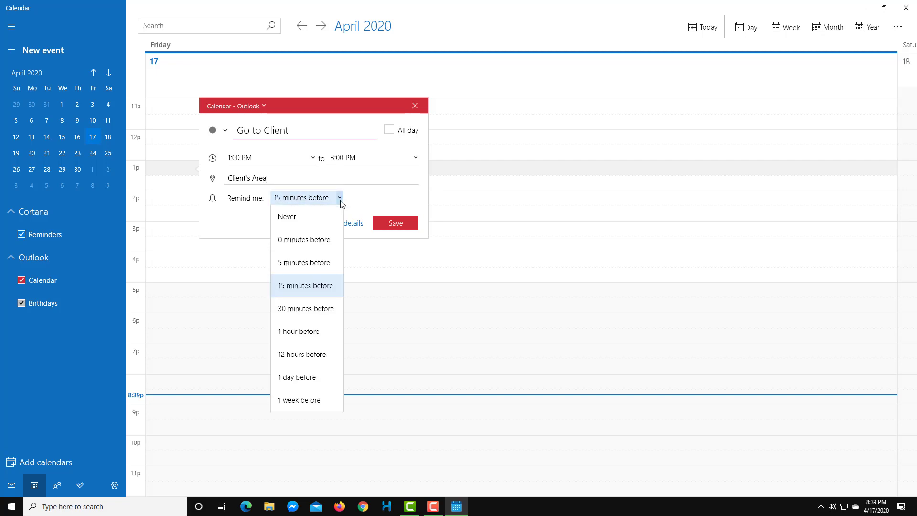
click(326, 311)
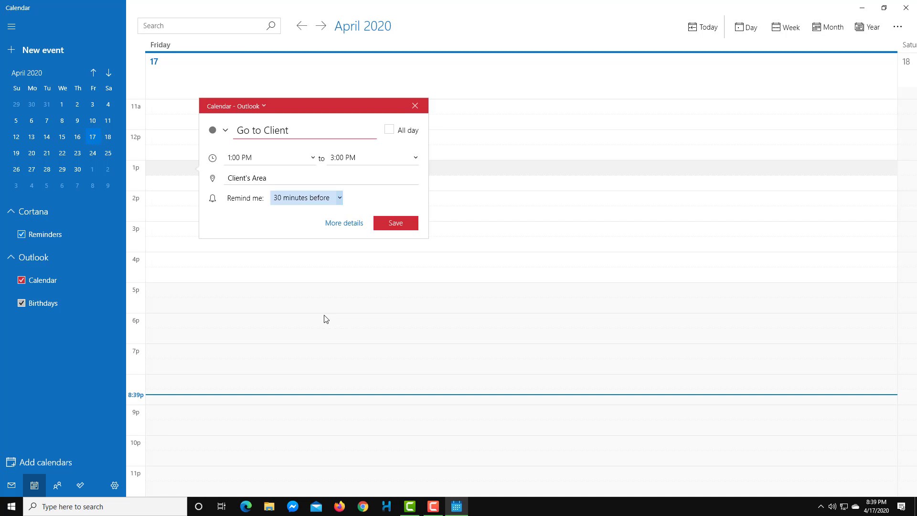
click(353, 226)
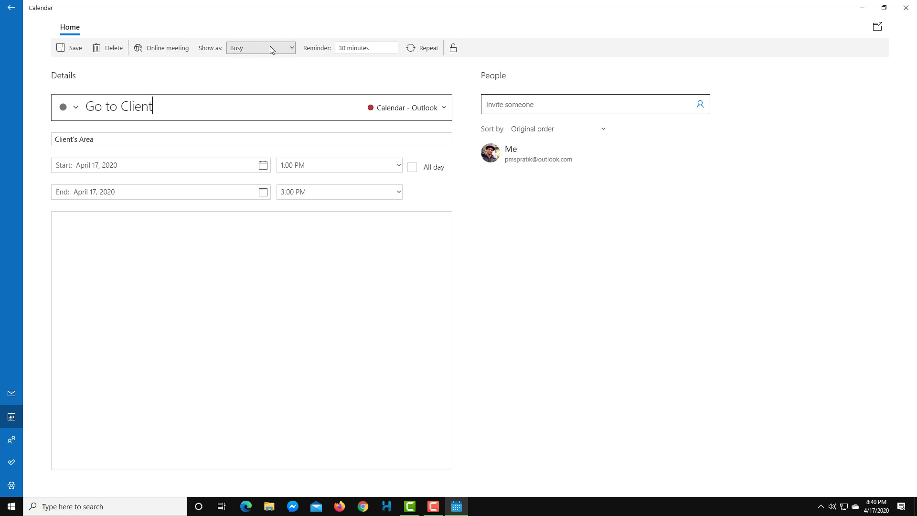
Add the note 'Go to solve the computer problem are client organization.' to the event
click(497, 105)
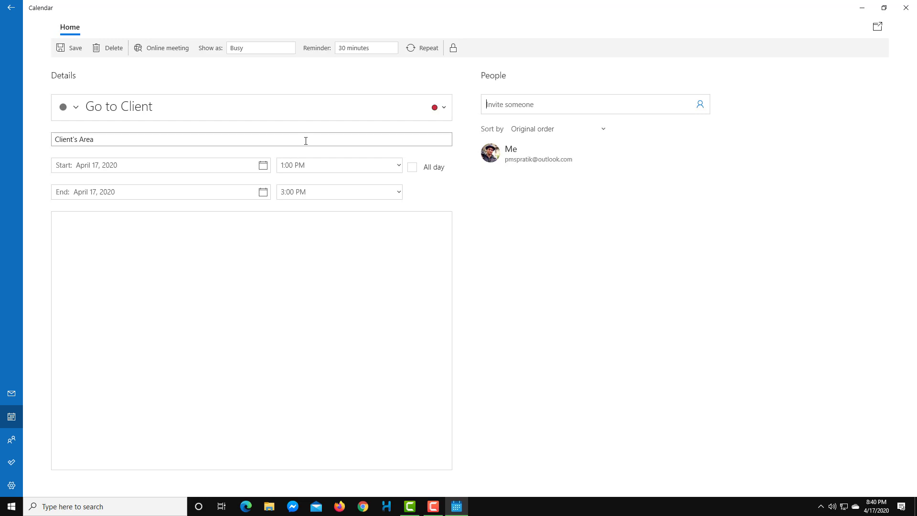
click(232, 271)
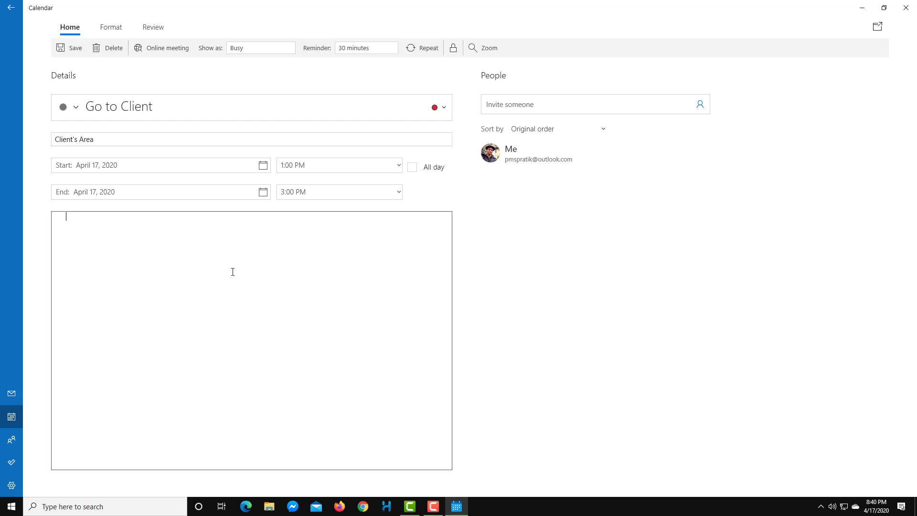
text(Go to solve the computer problem are client oganization)
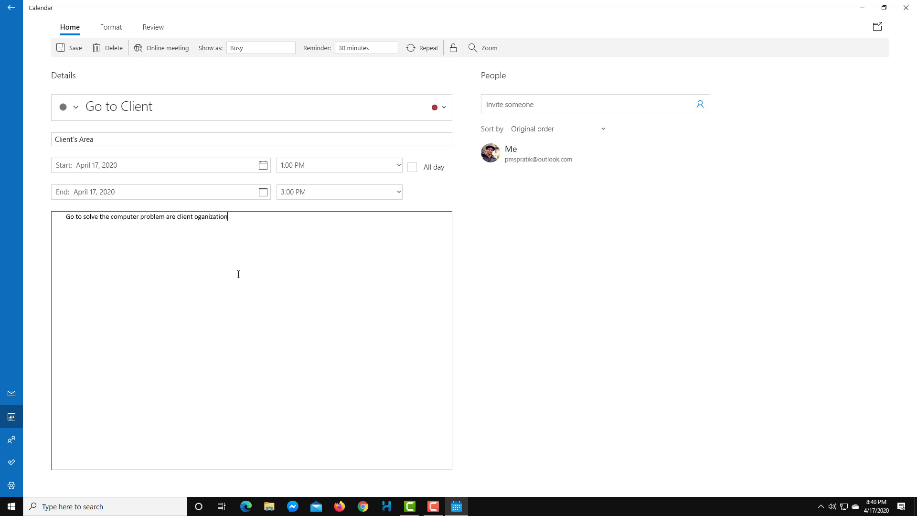
text(.)
Set the event to repeat weekly, every 1 week on Friday, until October 2, 2020
click(416, 48)
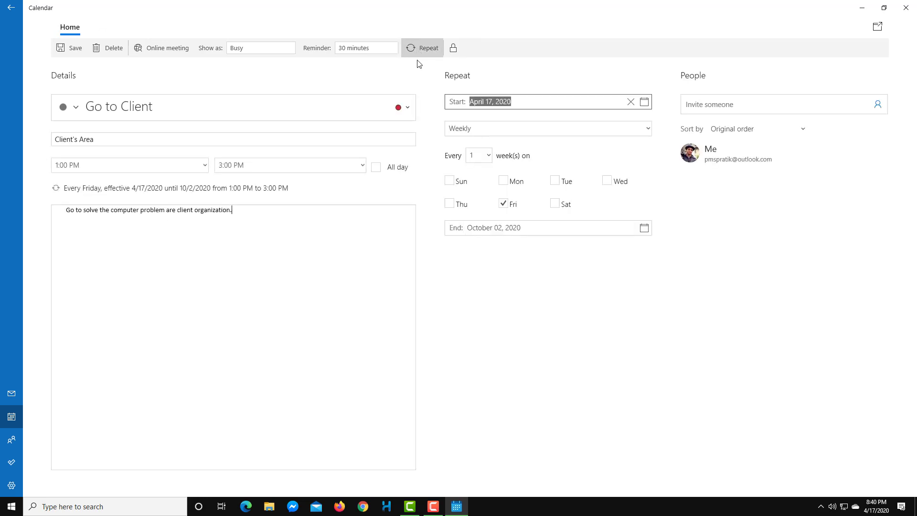
click(487, 137)
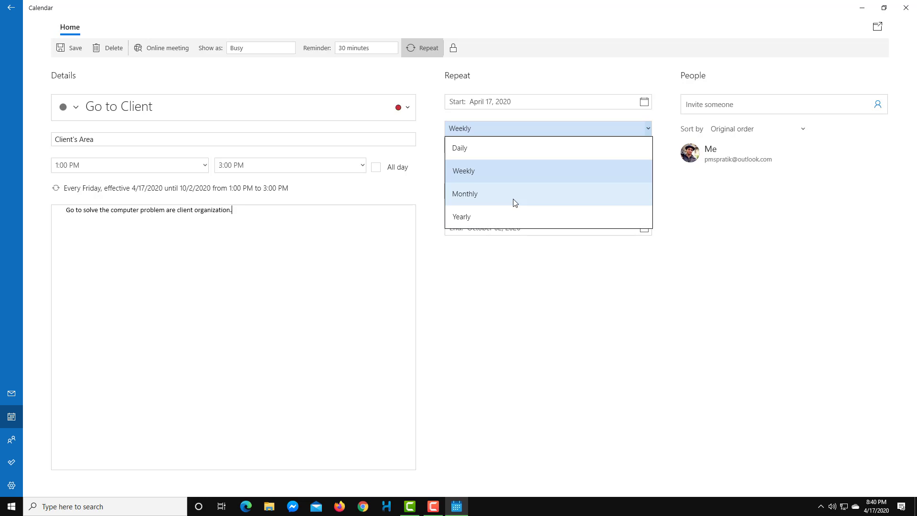
click(499, 279)
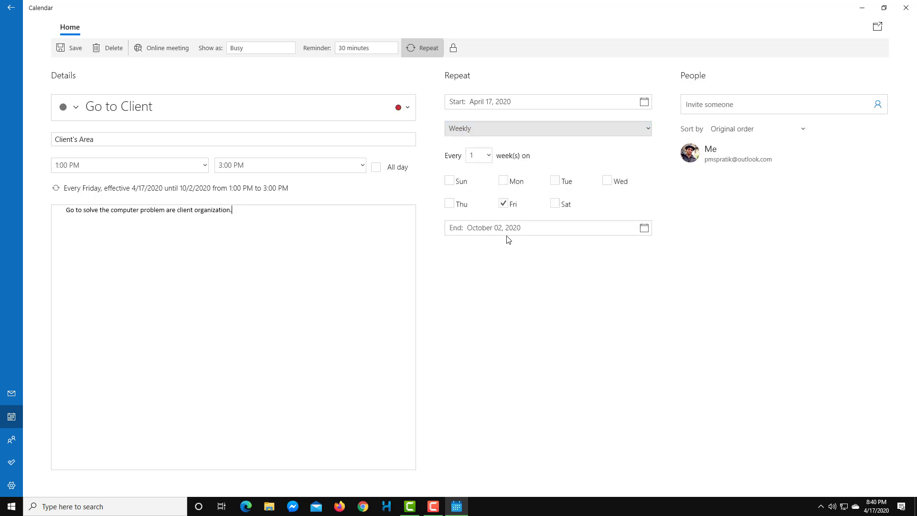
click(488, 156)
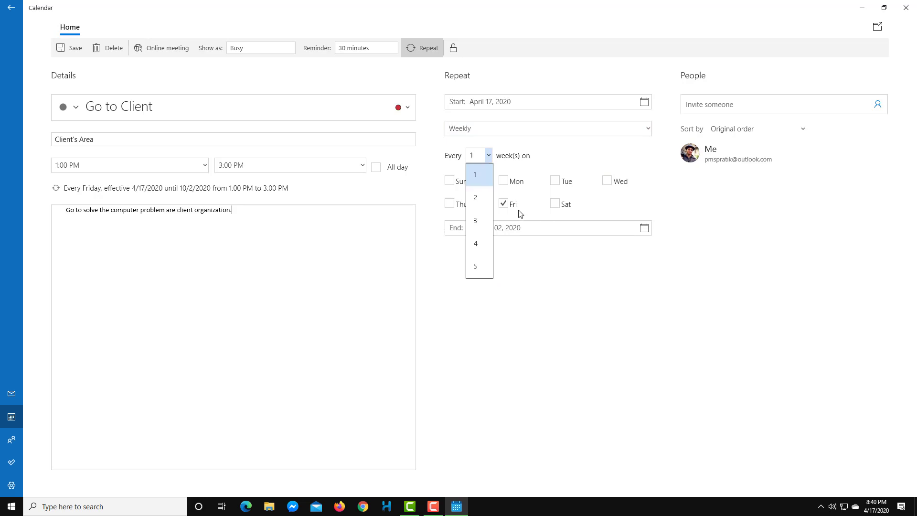
click(480, 198)
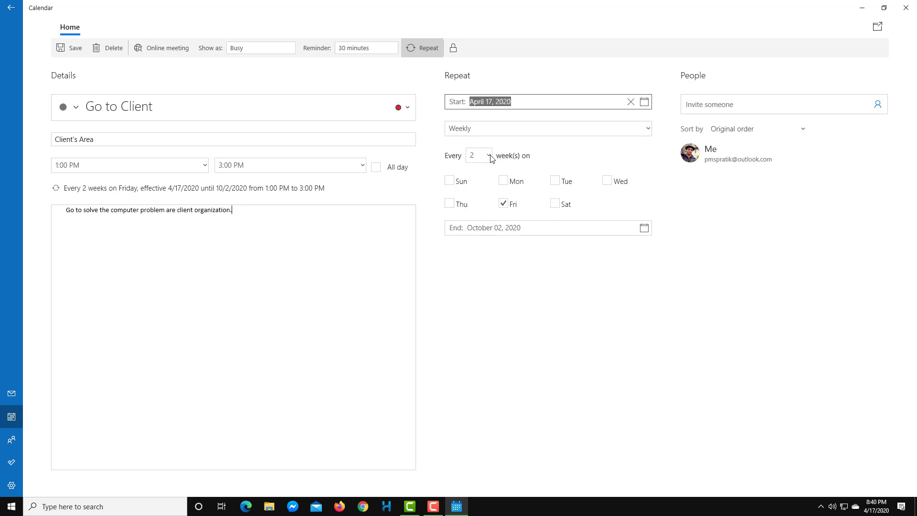
click(489, 156)
click(482, 178)
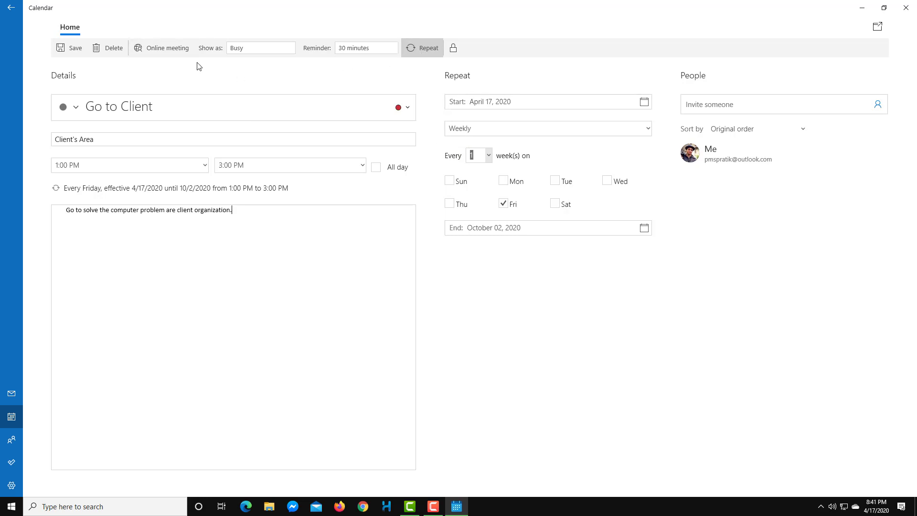
Save the recurring event and reopen Go to Client from the April 17 day view for editing
click(73, 50)
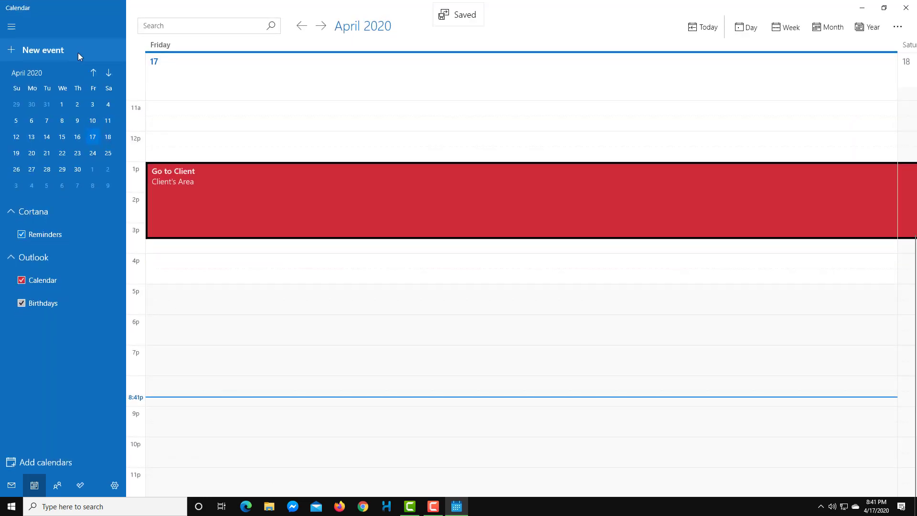
click(352, 208)
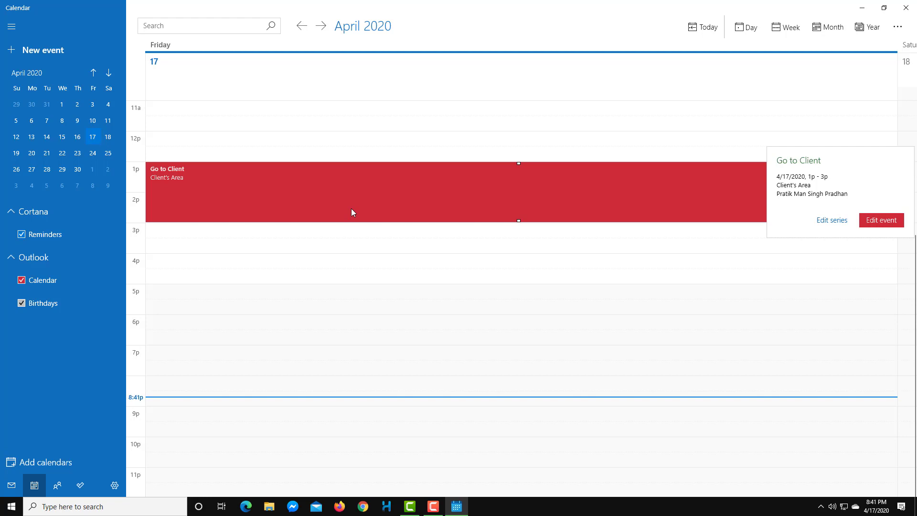
click(897, 226)
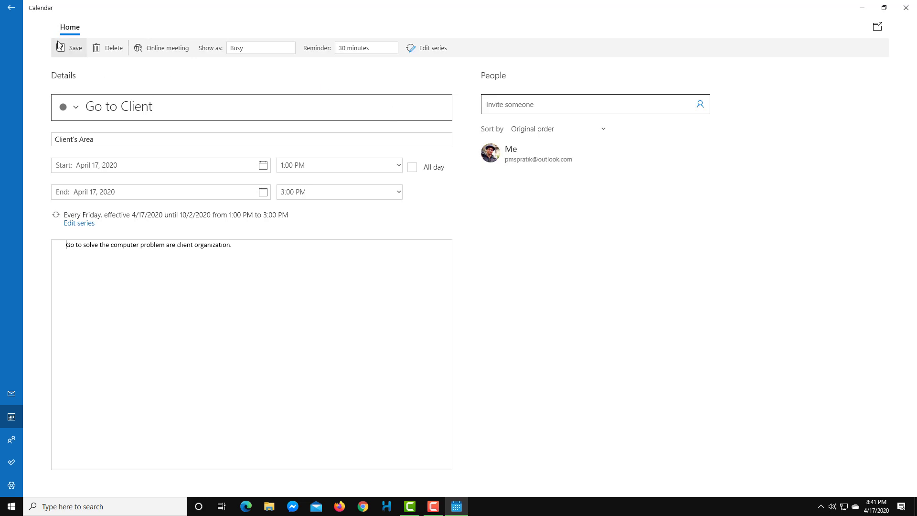
Give Go to Client the star icon, after trying heart and person, and save it
click(72, 108)
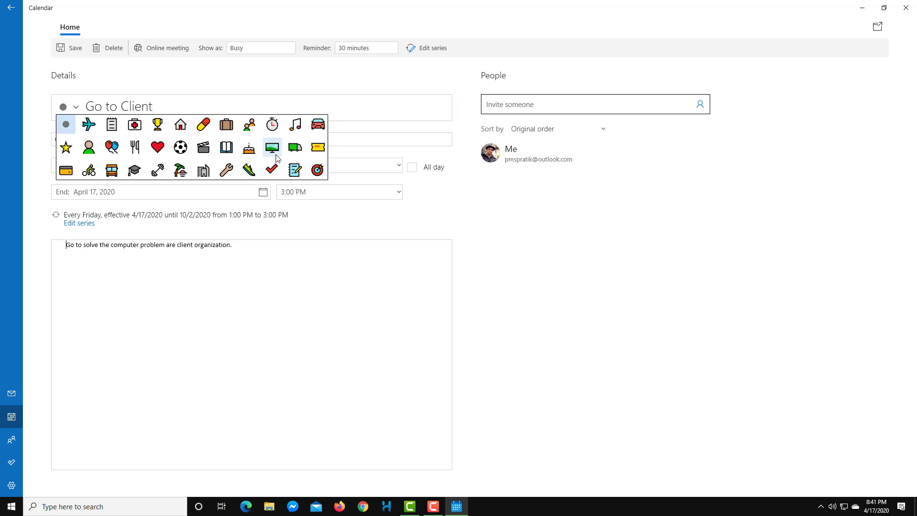
click(158, 147)
click(76, 110)
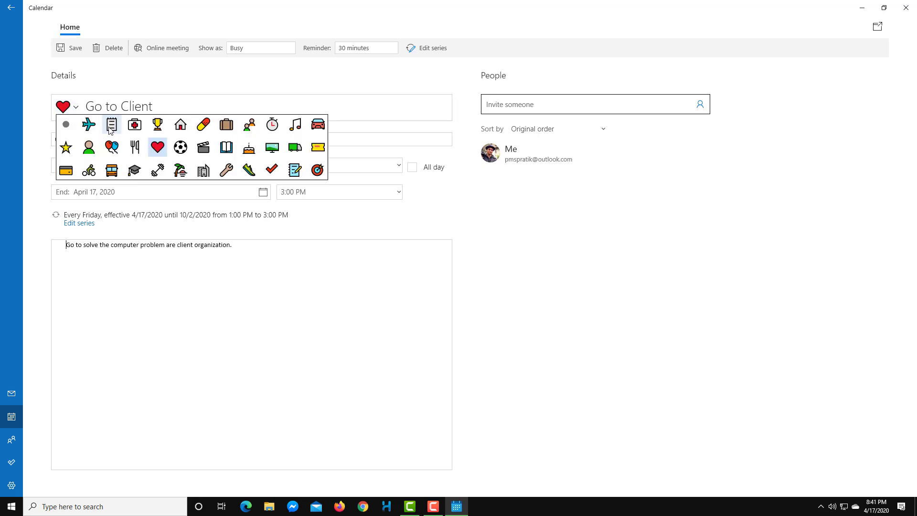
click(89, 148)
click(75, 108)
click(73, 147)
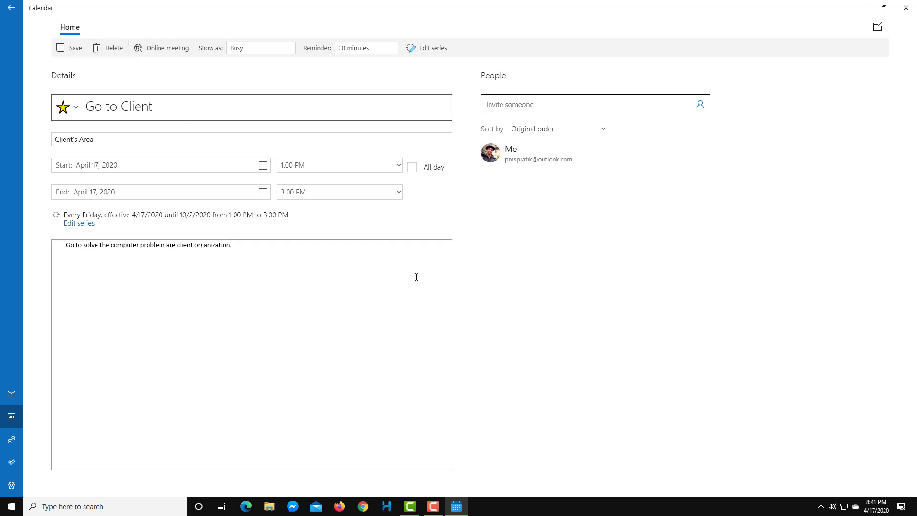
click(74, 50)
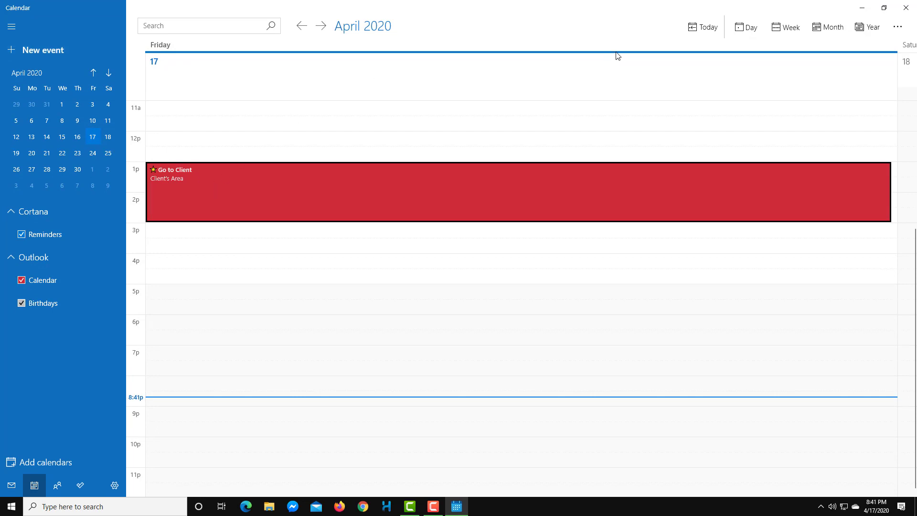
In week view, step from April 5–11 forward to May 31–June 6, checking each Friday
click(792, 34)
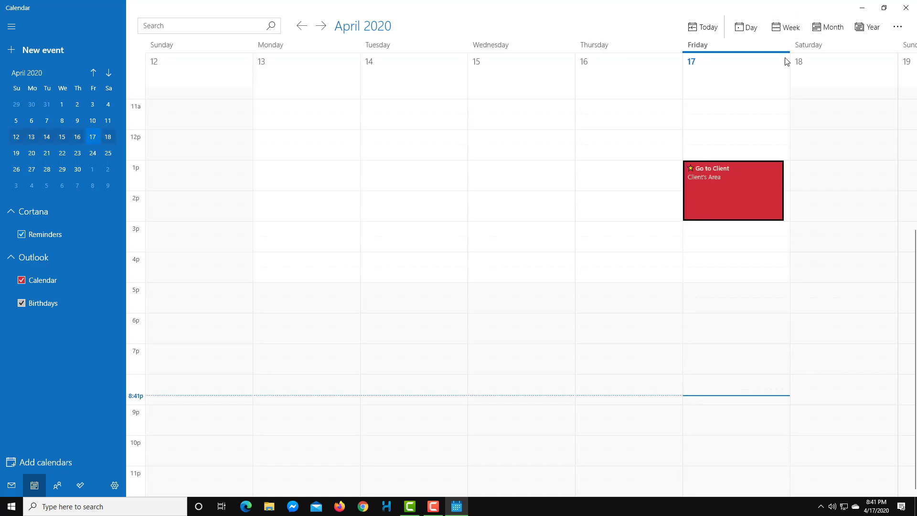
click(321, 27)
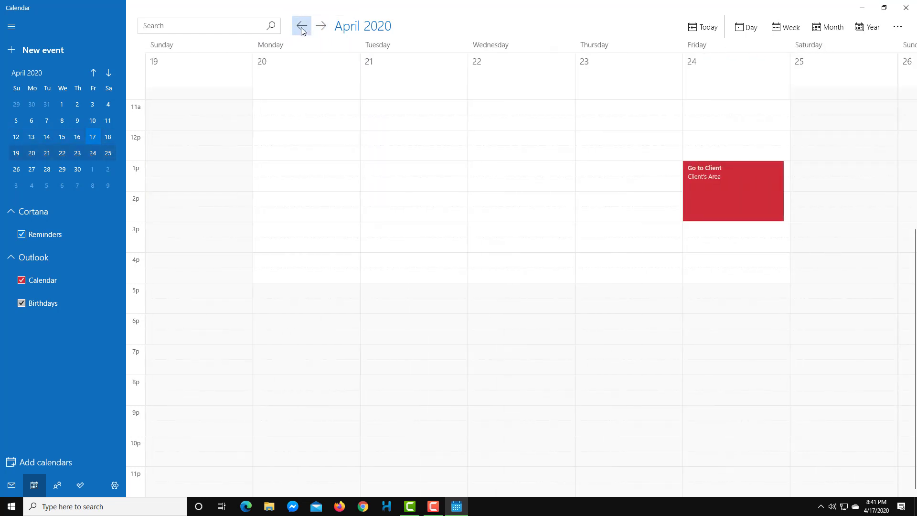
click(302, 27)
click(303, 30)
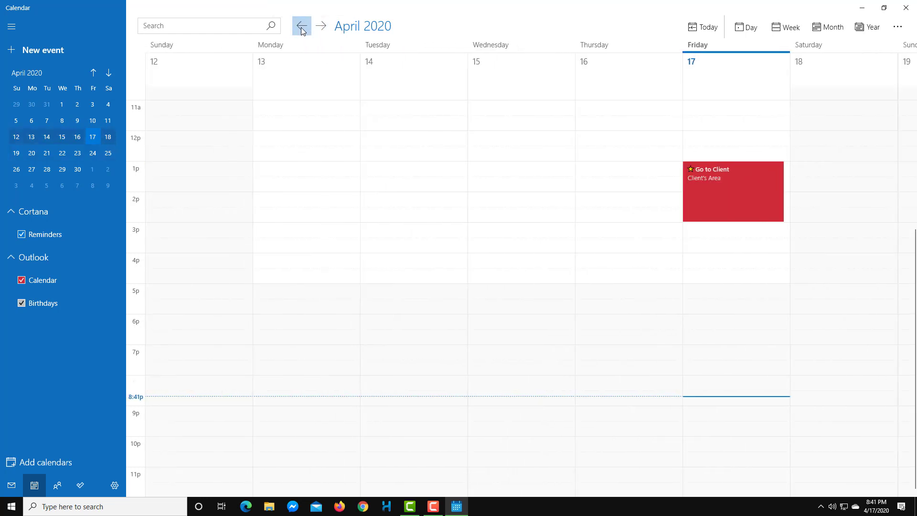
click(316, 30)
click(316, 30)
click(317, 30)
click(318, 32)
click(318, 32)
click(318, 32)
click(319, 32)
click(318, 32)
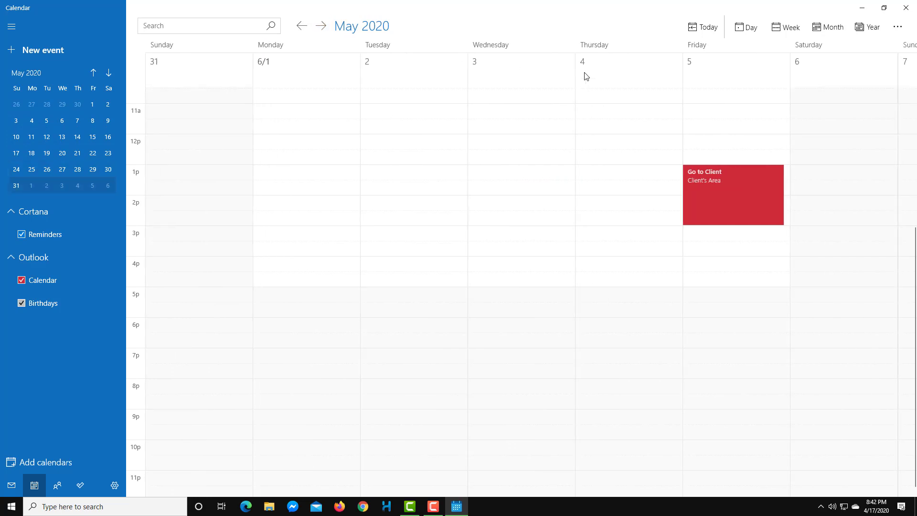
Show July 2020 in month view, discard a stray July 9 event, then switch to Year view
click(817, 29)
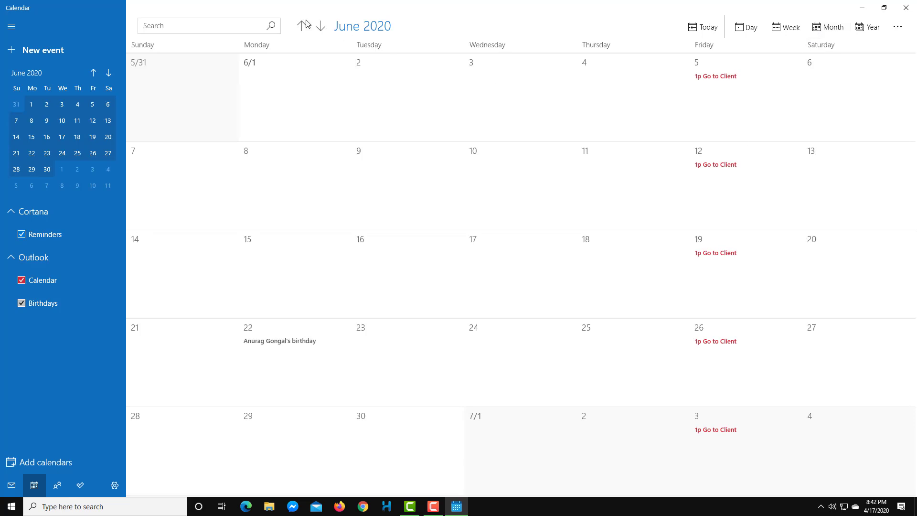
click(321, 26)
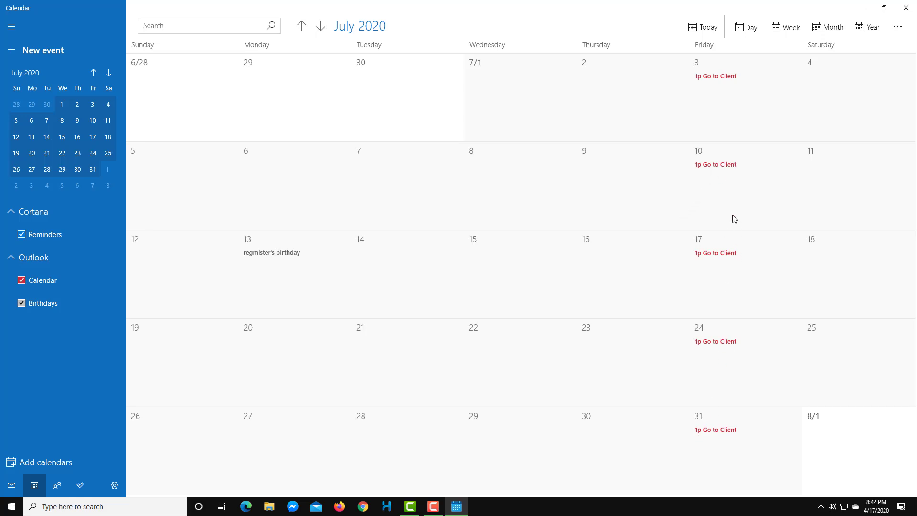
click(613, 161)
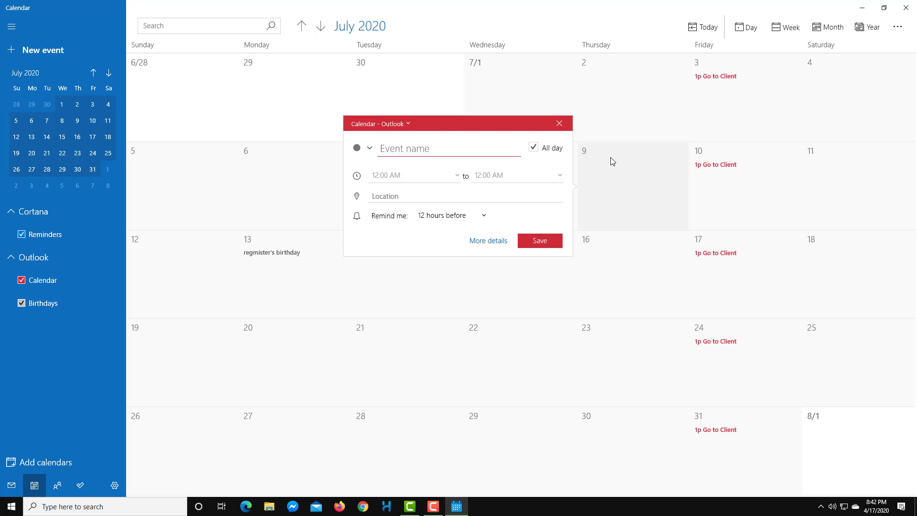
click(557, 156)
click(445, 176)
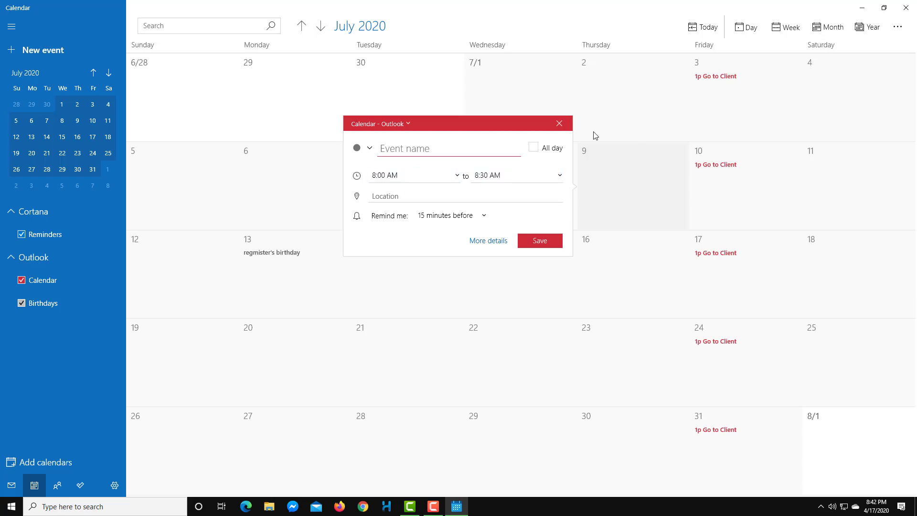
click(559, 123)
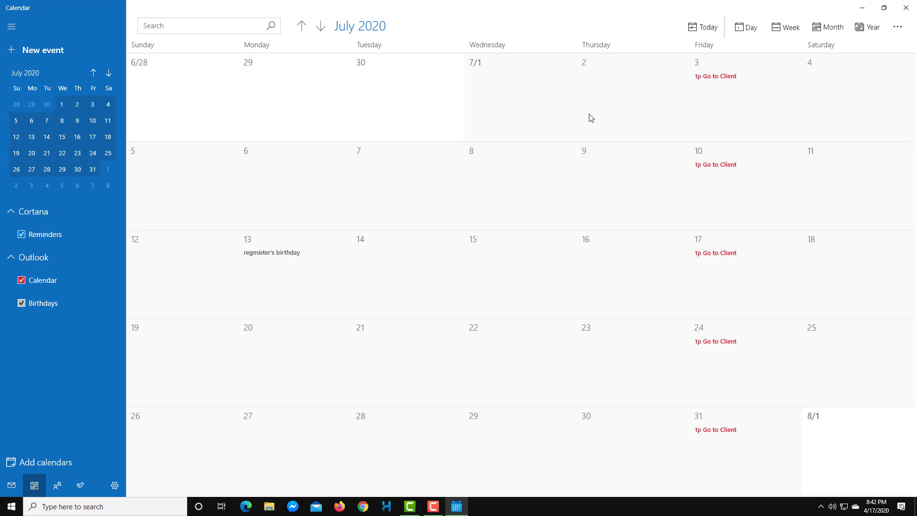
click(867, 27)
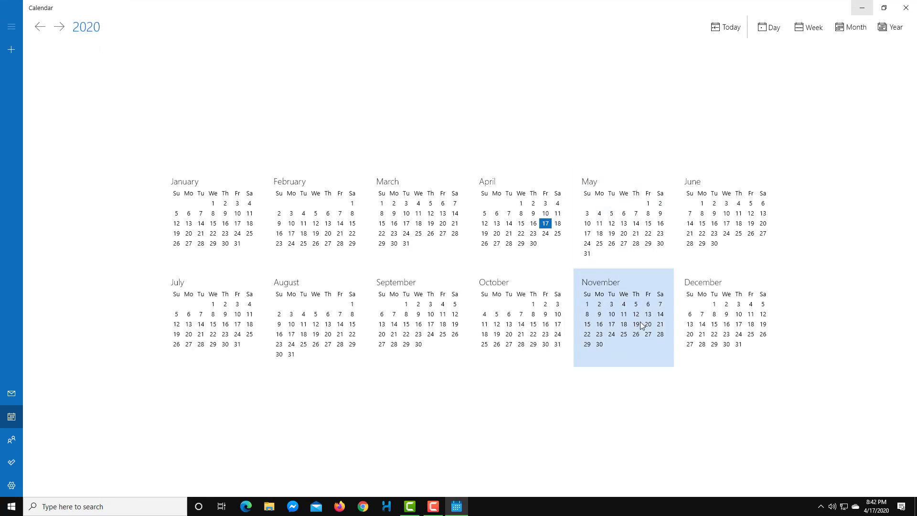
Open November 2020, close the stray new-event popup, and dismiss the events-unavailable notice
click(611, 308)
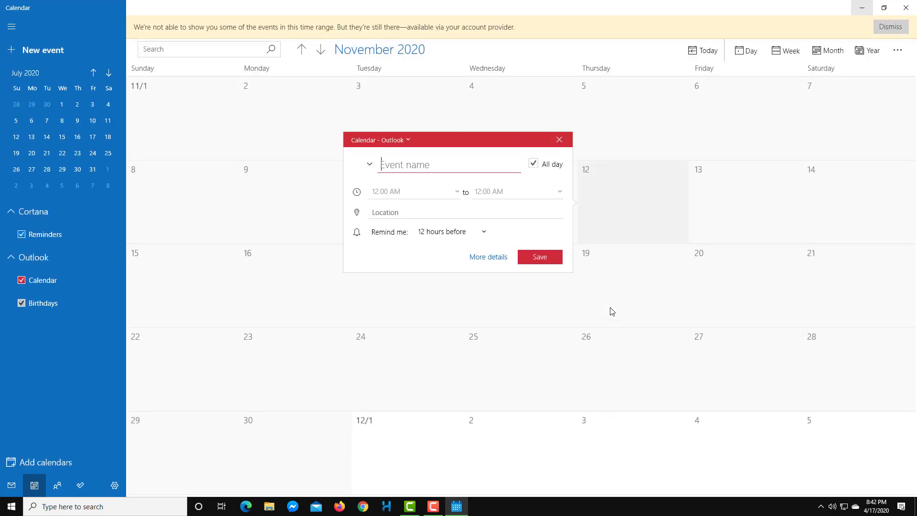
click(559, 142)
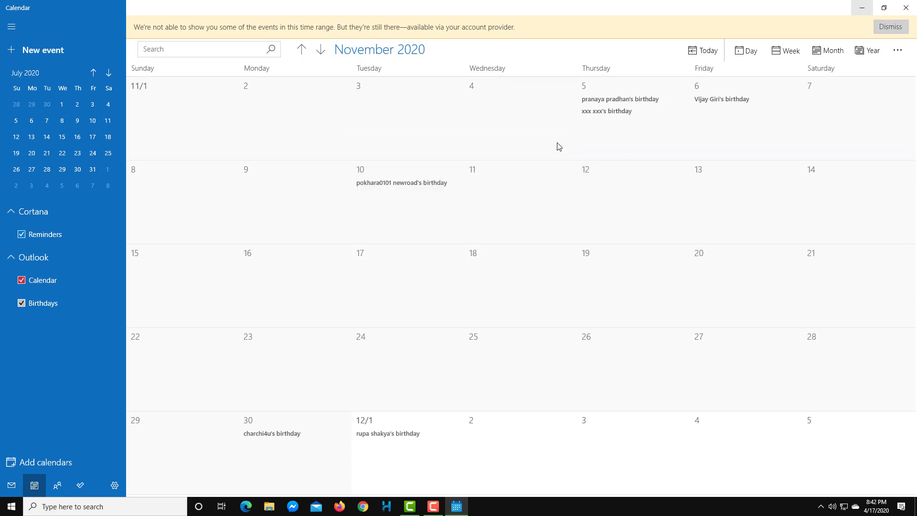
click(891, 27)
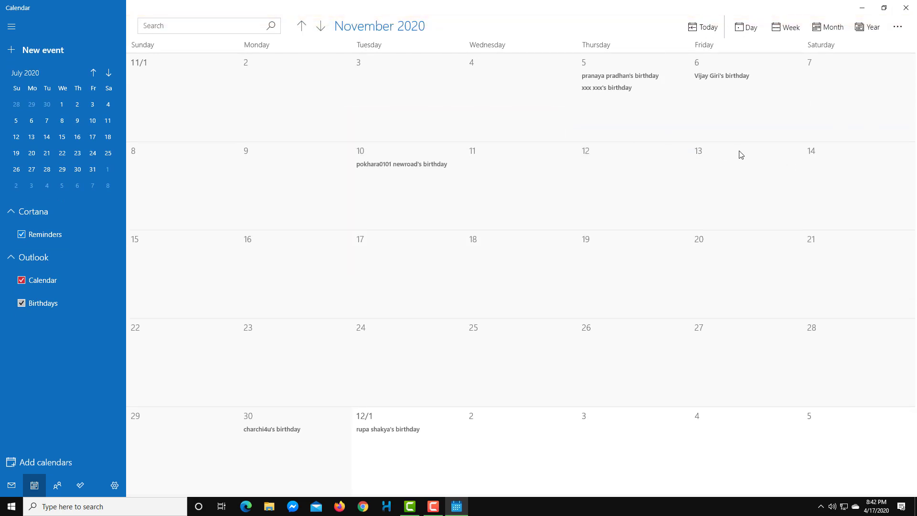
Scroll the month view back toward July 2020 and show August in the small calendar
scroll(799, 142, up, 1)
scroll(799, 142, up, 10)
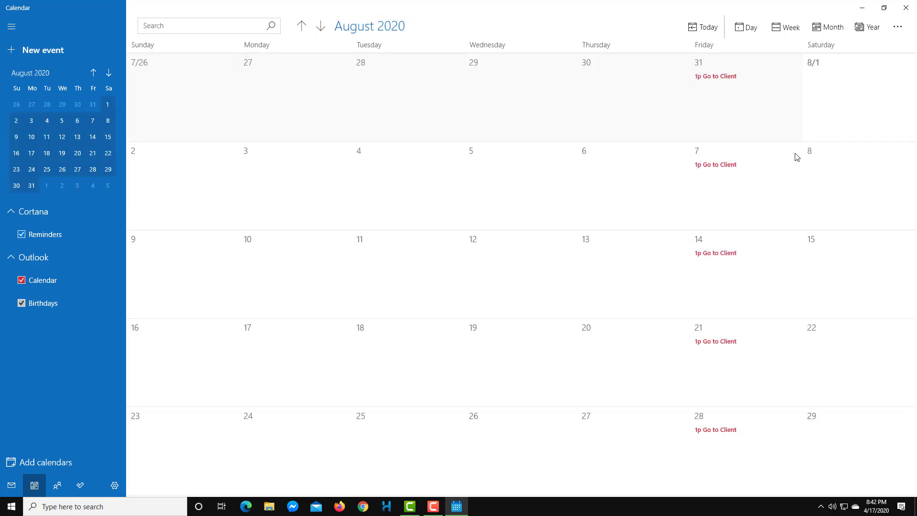
scroll(797, 157, up, 2)
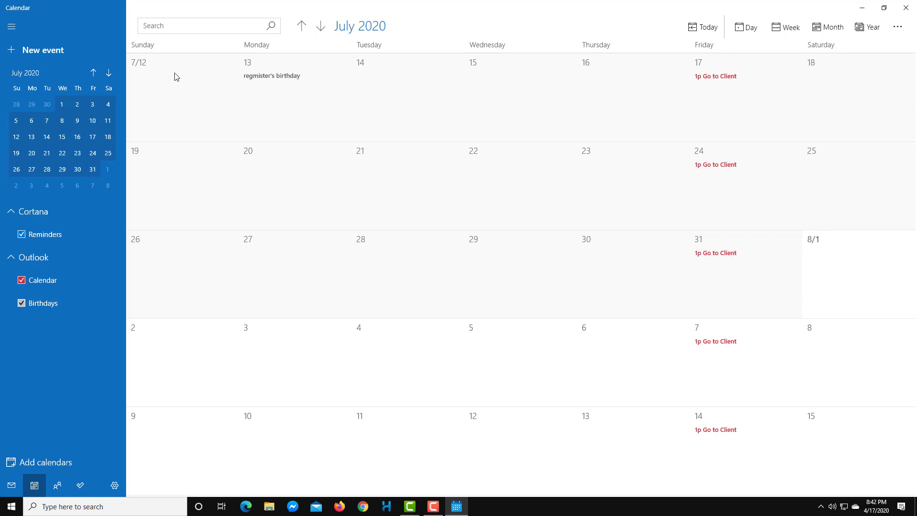
click(109, 73)
Return the mini calendar to July, then search 'go to client', fixing the 'vclient' typo
click(94, 73)
click(228, 28)
text(go)
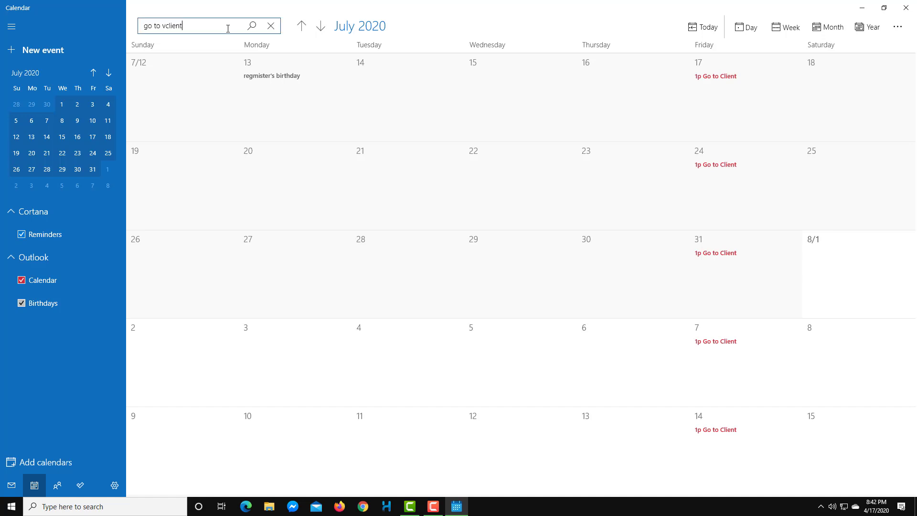
text( to vclient)
key(Return)
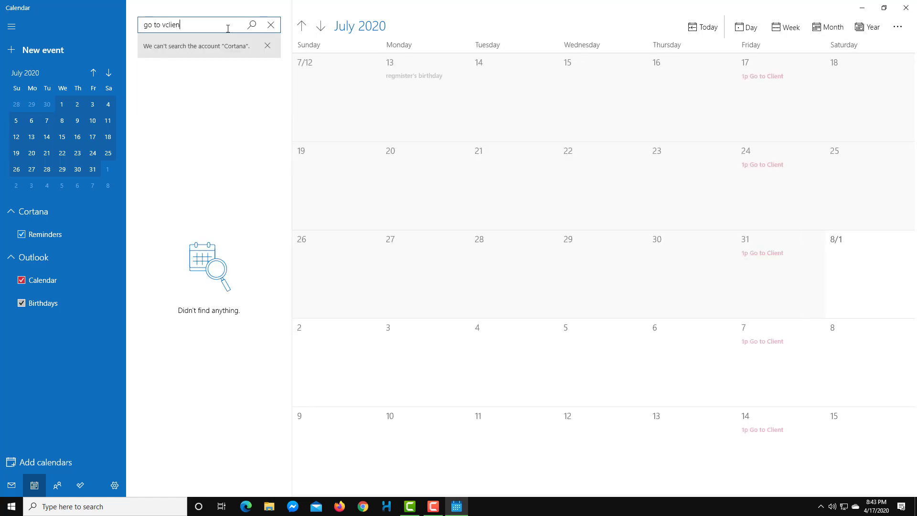
text(lient)
key(Return)
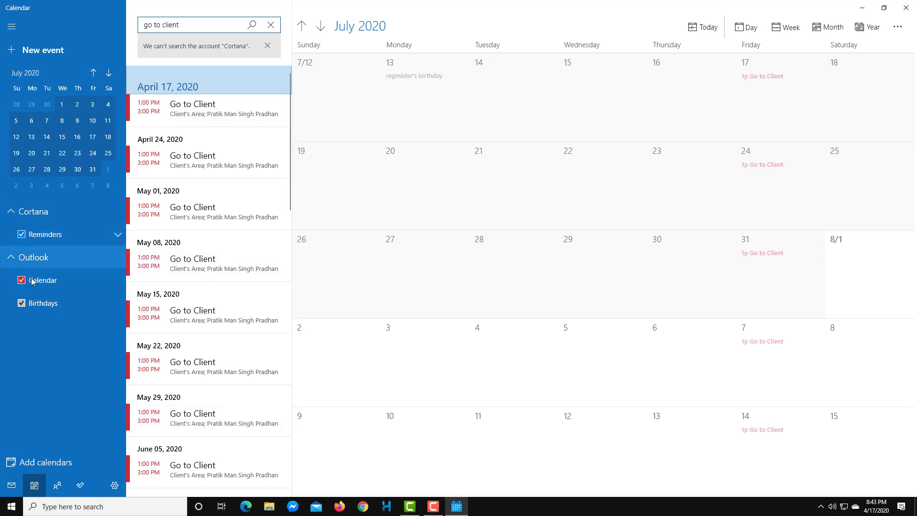
Turn off the Reminders, Calendar and Birthdays calendars, then switch the Outlook Calendar back on
drag(26, 301, 24, 242)
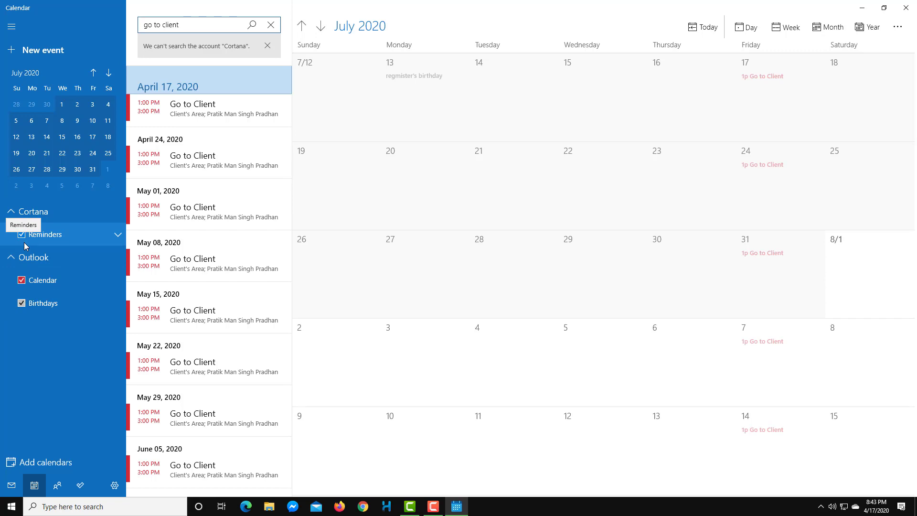
click(22, 236)
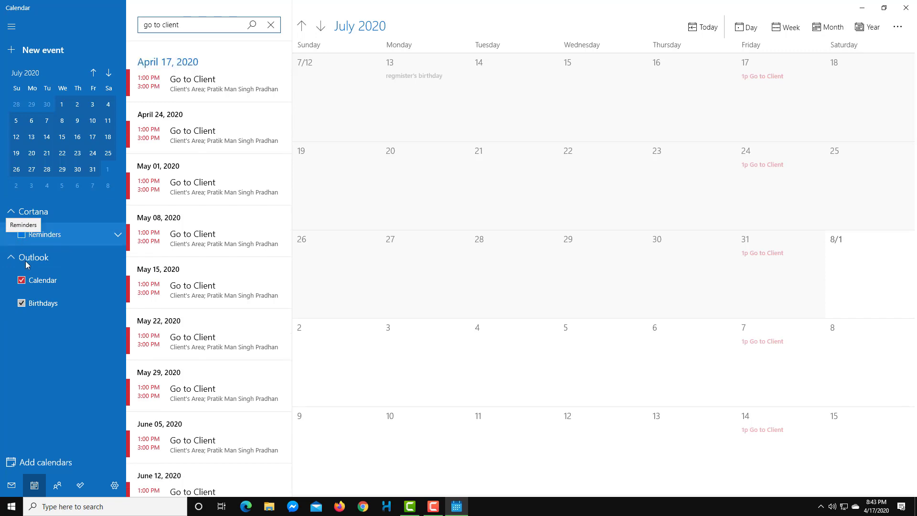
click(23, 284)
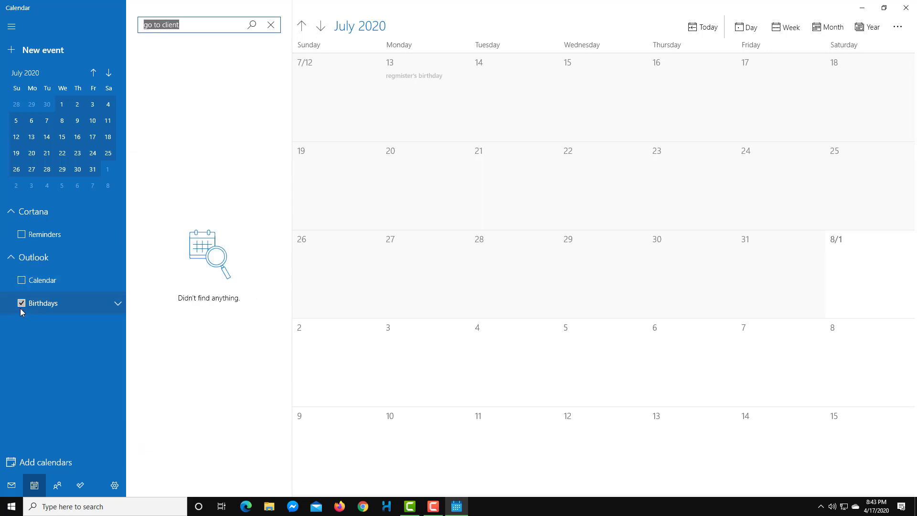
click(21, 310)
click(21, 286)
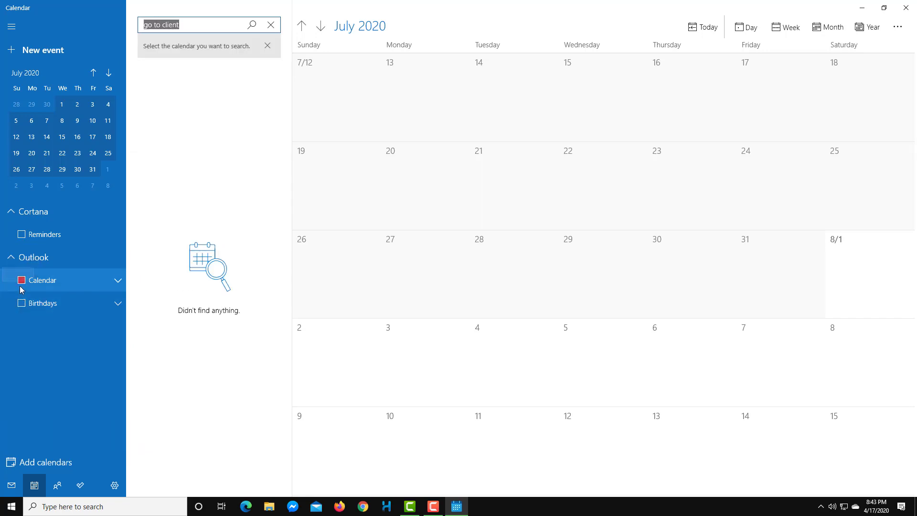